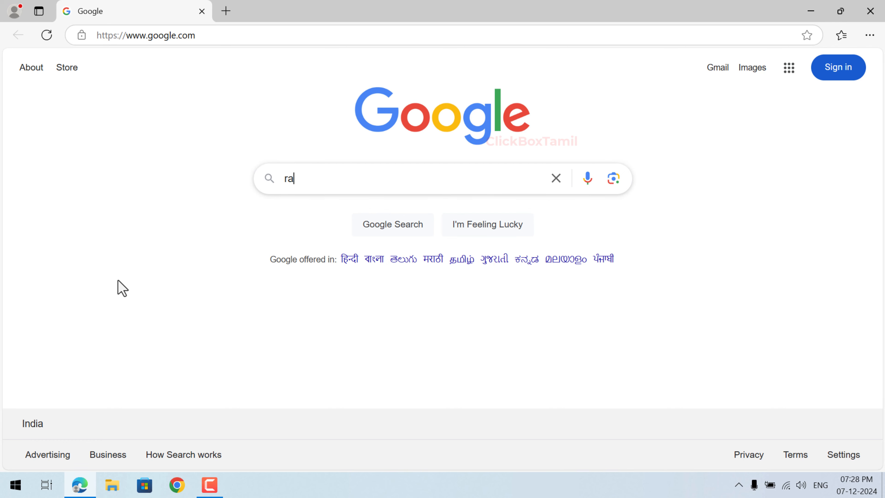
# Search Google for "rammap" and open the Microsoft Learn Sysinternals result in a new tab.
pyautogui.write('mmap')
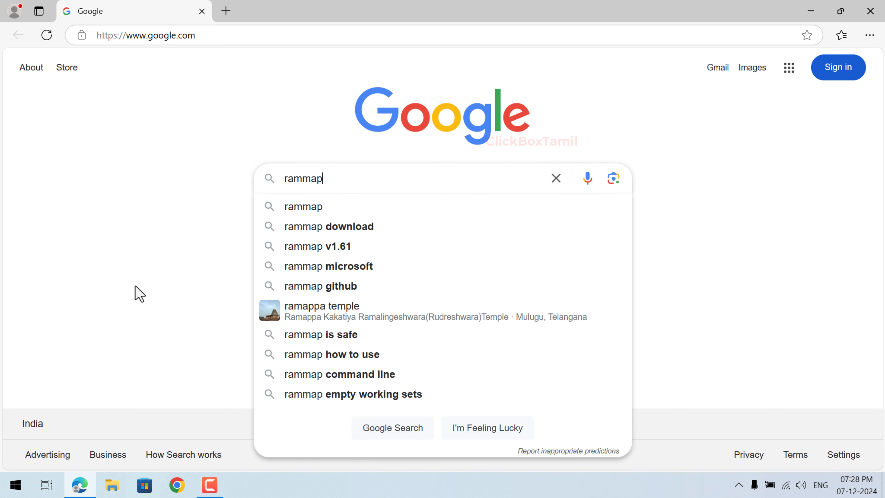
pyautogui.press('Return')
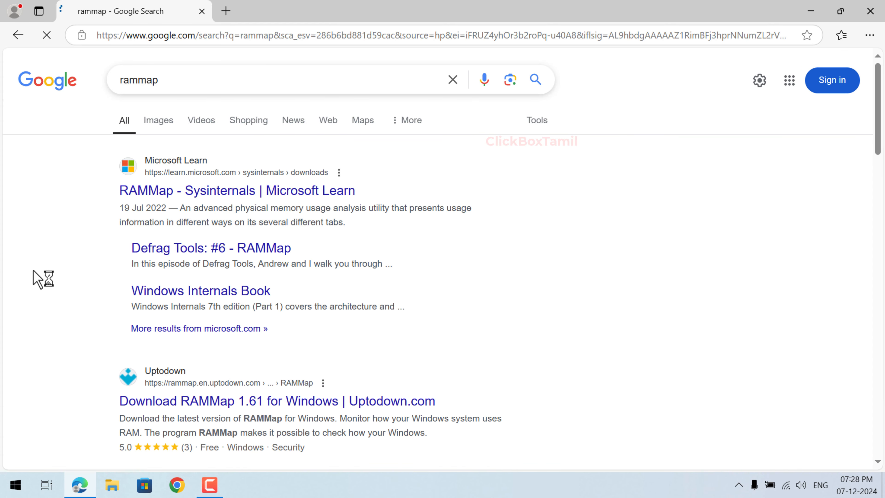
pyautogui.rightClick(259, 190)
pyautogui.click(297, 202)
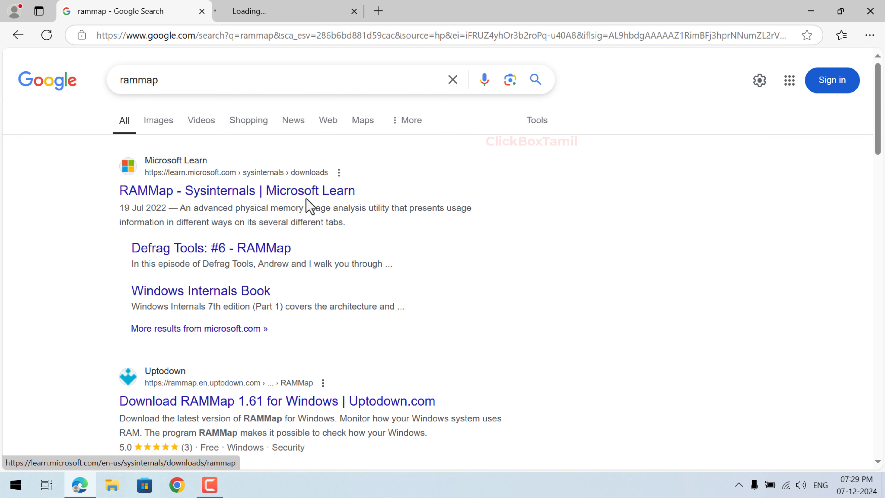
pyautogui.click(286, 16)
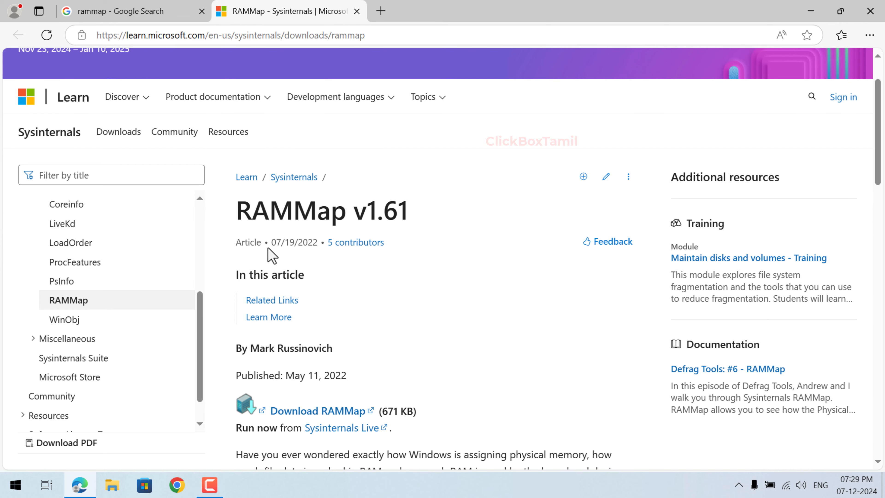
# Download RAMMap from the Sysinternals page and minimize the browser.
pyautogui.scroll(-2, 439, 235)
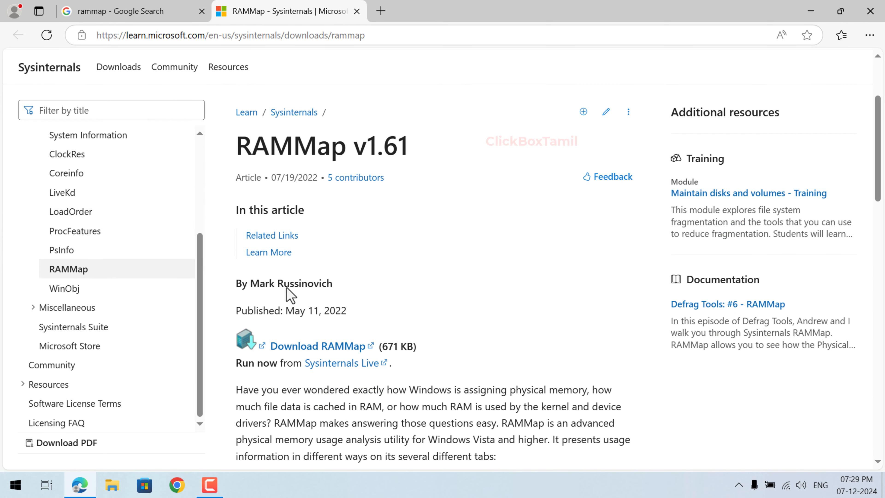
pyautogui.click(311, 349)
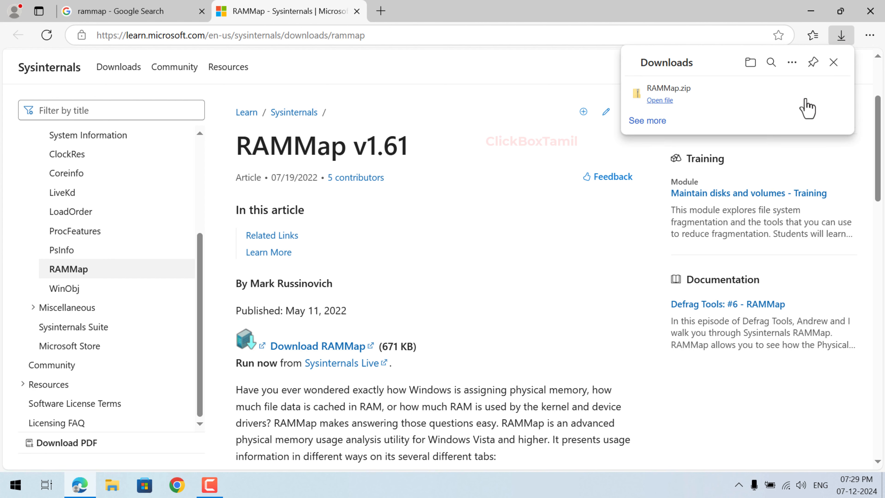
pyautogui.click(811, 11)
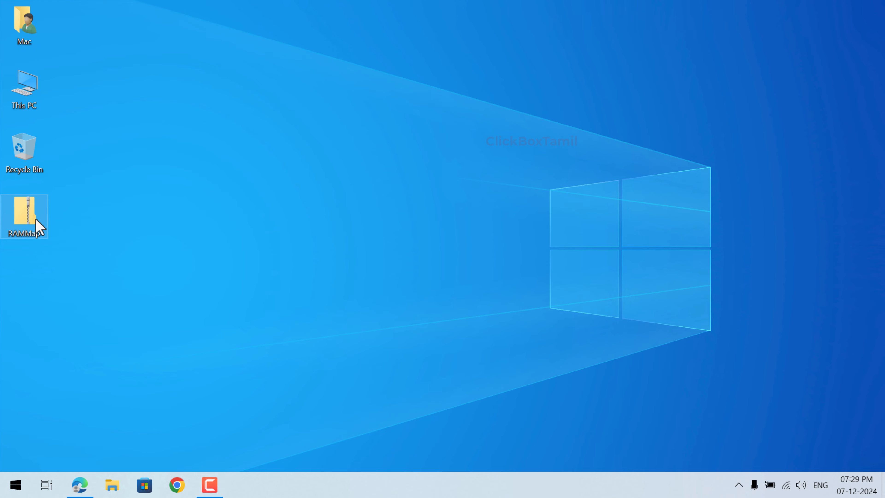
# Extract the RAMMap archive on the desktop into its own "RAMMap\" folder with 7-Zip.
pyautogui.rightClick(27, 218)
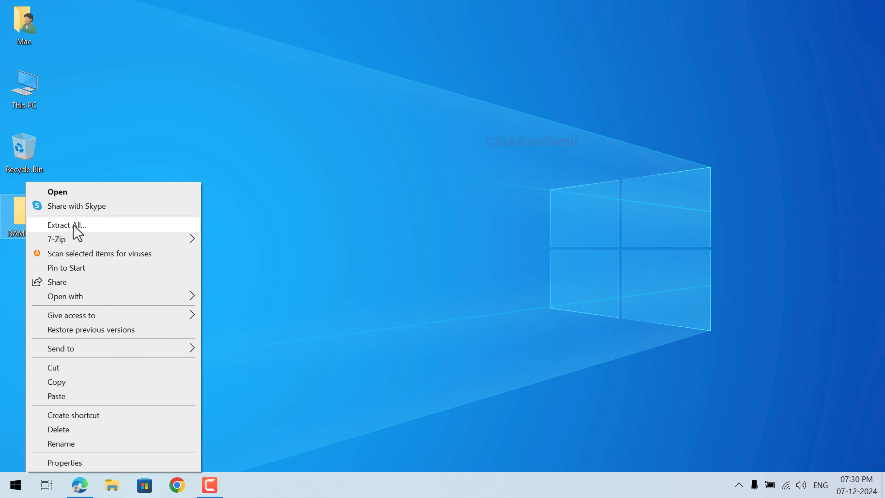
pyautogui.moveTo(190, 240)
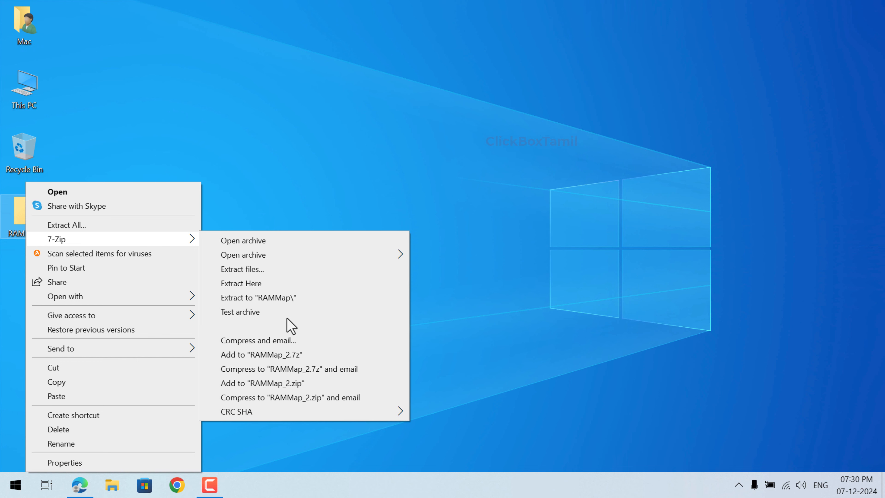
pyautogui.click(259, 297)
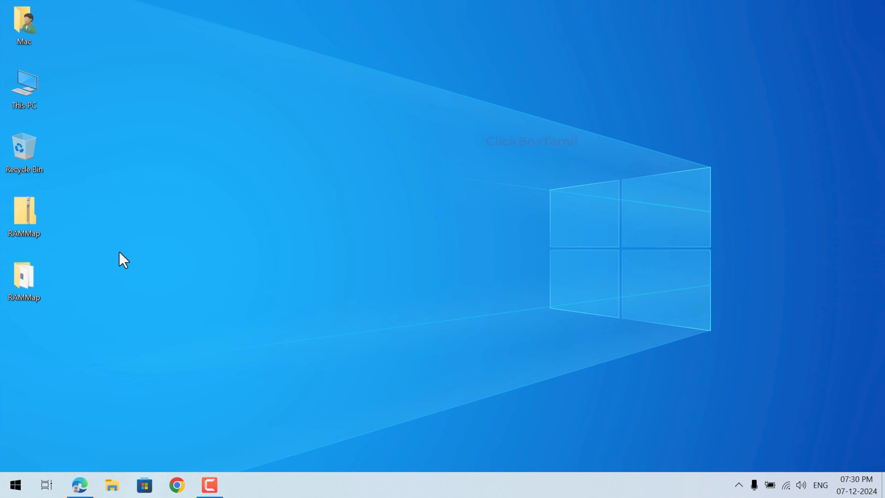
# Launch the RAMMap application from the extracted desktop folder and agree to its license terms.
pyautogui.doubleClick(56, 281)
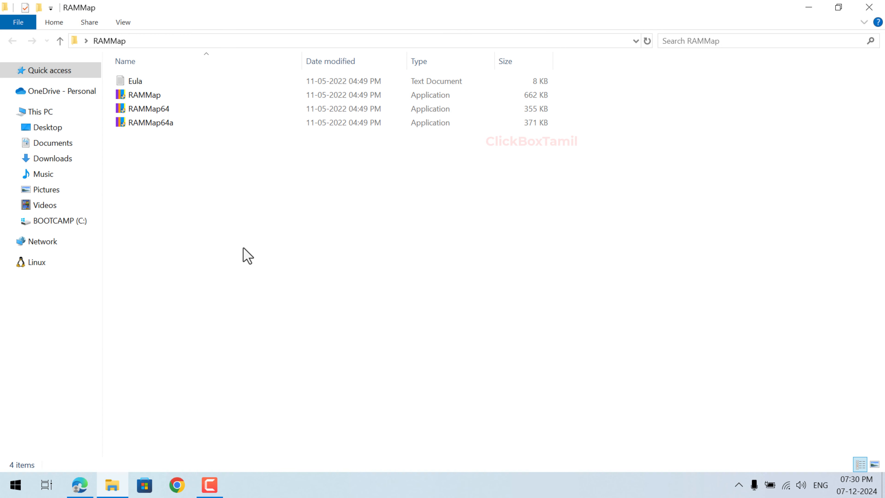
pyautogui.click(165, 98)
pyautogui.doubleClick(212, 100)
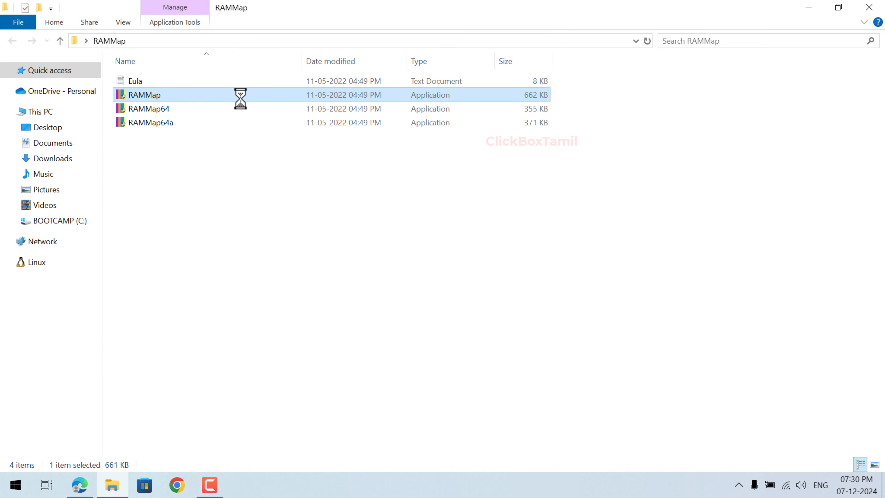
pyautogui.rightClick(213, 99)
pyautogui.click(258, 123)
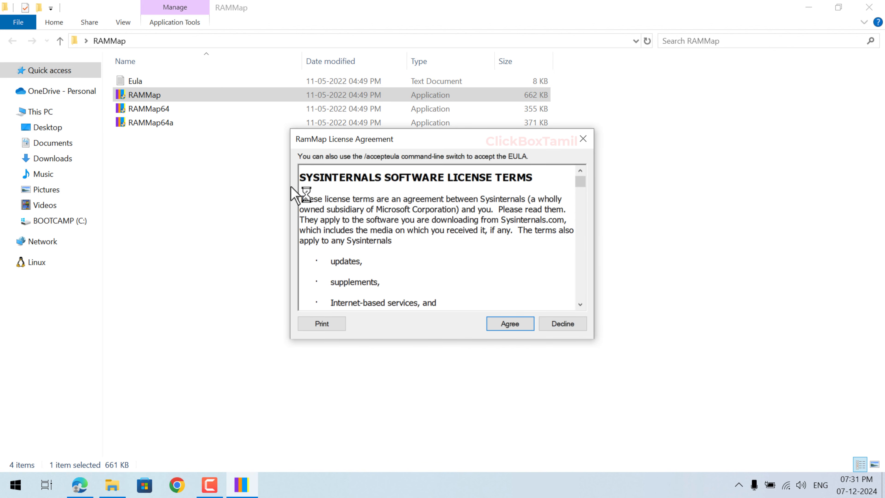
pyautogui.click(502, 326)
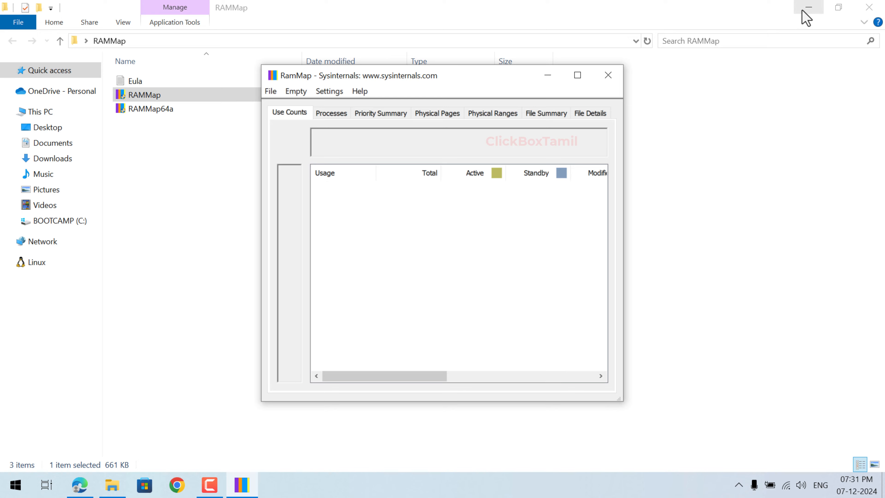
# Minimize the extracted folder's window and move the RAMMap window toward the desktop icons.
pyautogui.click(776, 24)
pyautogui.click(809, 7)
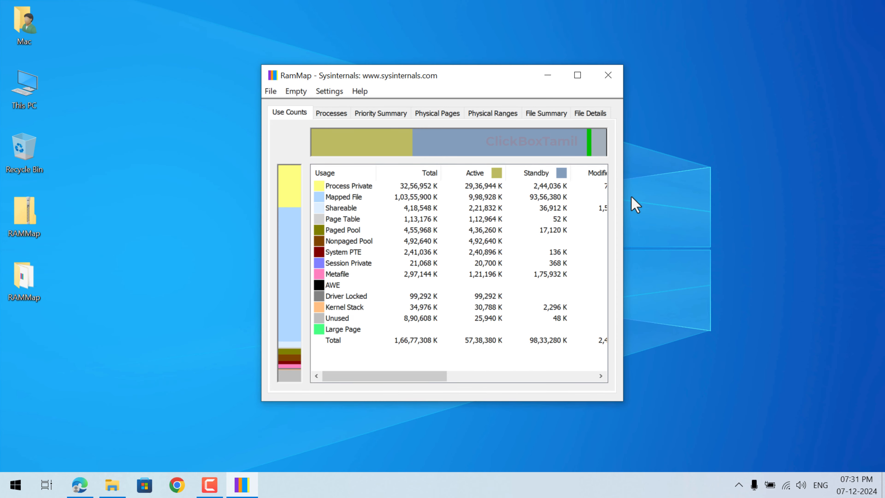
pyautogui.moveTo(480, 82); pyautogui.dragTo(321, 80)
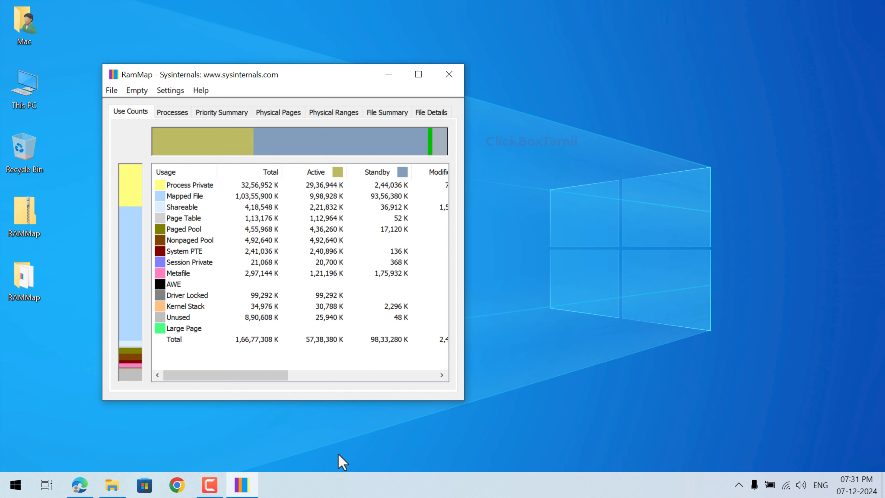
# Open Task Manager and display the Memory performance details.
pyautogui.rightClick(684, 491)
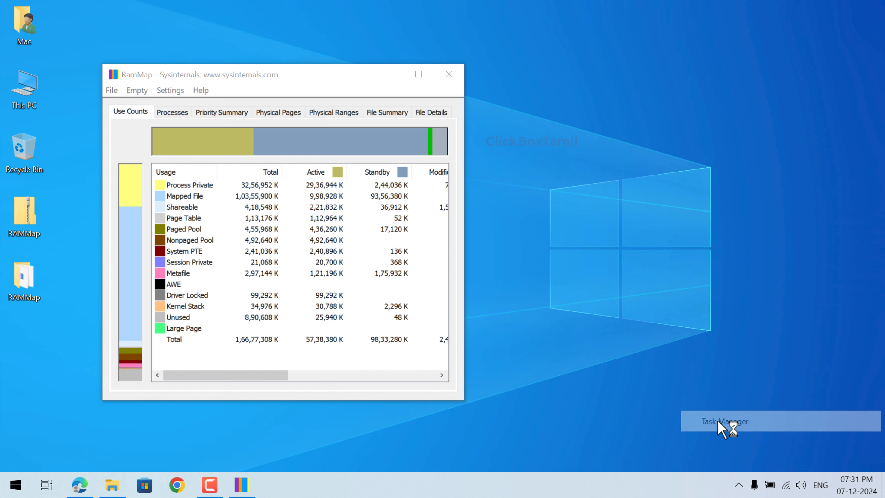
pyautogui.click(727, 421)
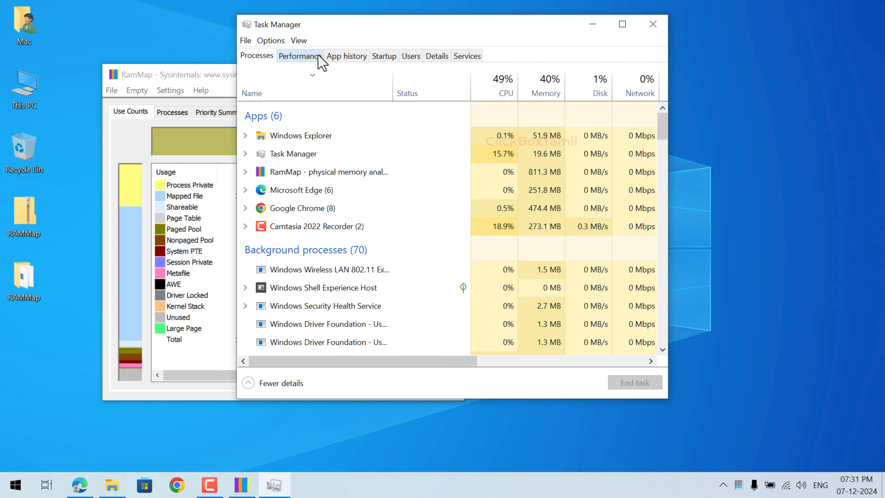
pyautogui.click(302, 59)
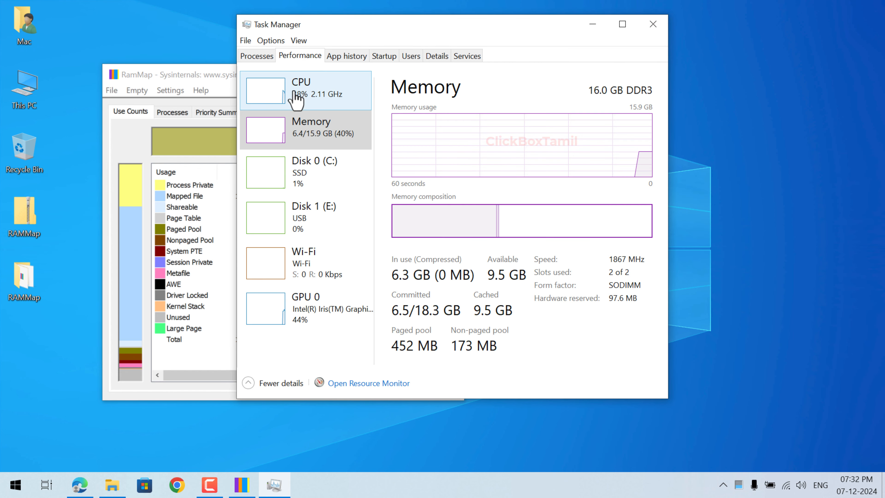
pyautogui.click(304, 138)
# Arrange the RAMMap and Task Manager windows side by side without overlap.
pyautogui.moveTo(480, 43); pyautogui.dragTo(616, 59)
pyautogui.click(283, 90)
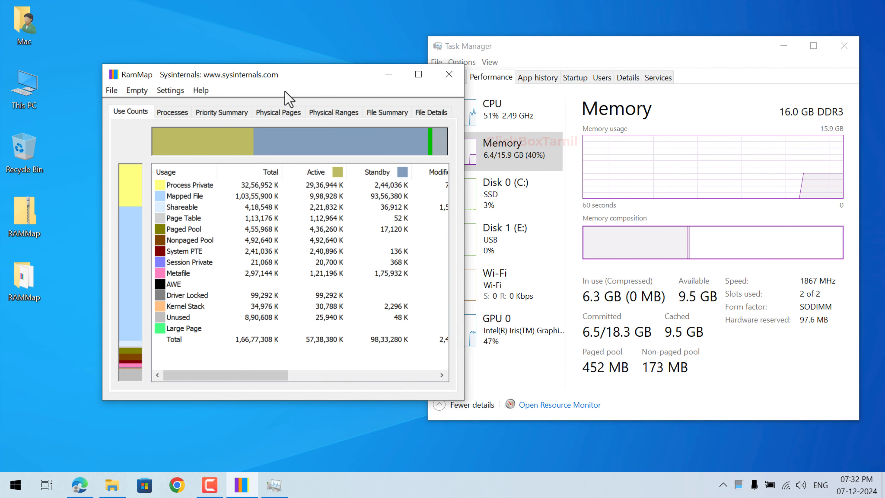
pyautogui.moveTo(314, 75); pyautogui.dragTo(257, 83)
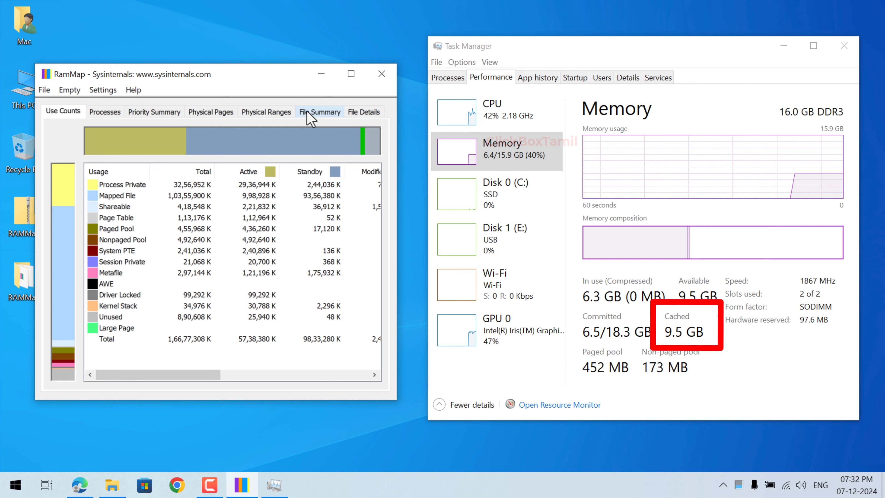
pyautogui.click(669, 52)
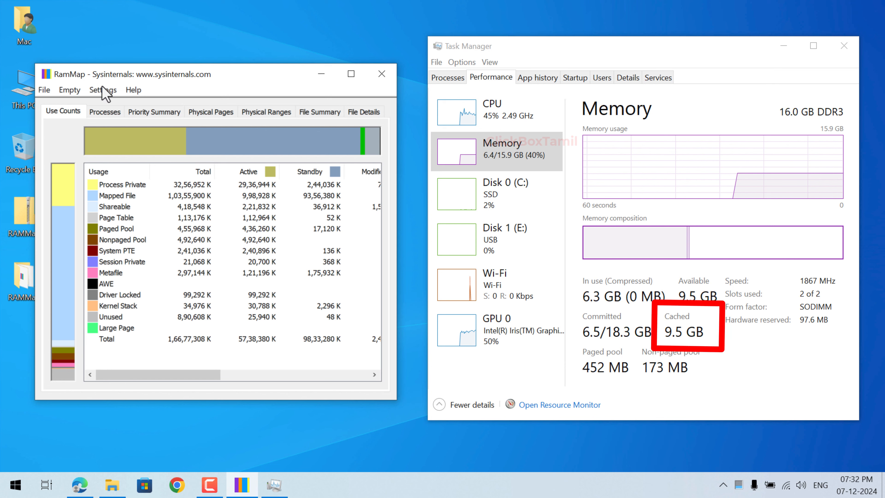
# Empty the standby list in RAMMap and check the cached memory in Task Manager.
pyautogui.click(71, 90)
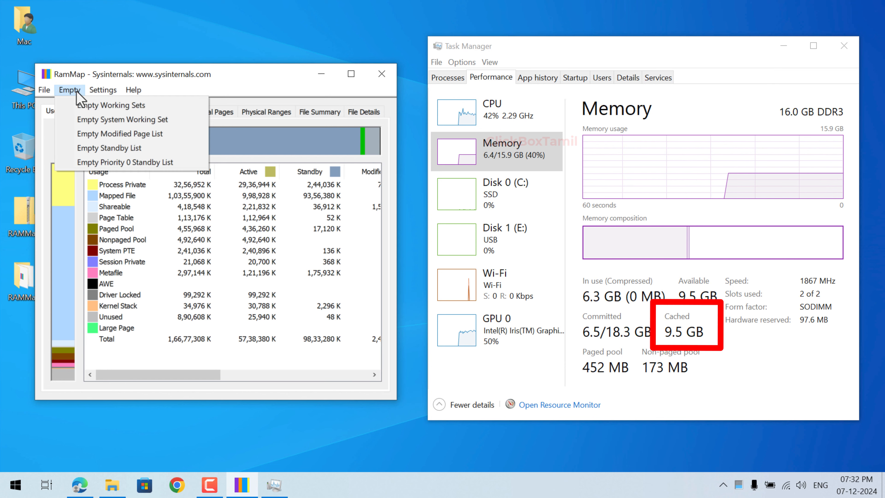
pyautogui.click(105, 148)
pyautogui.click(701, 350)
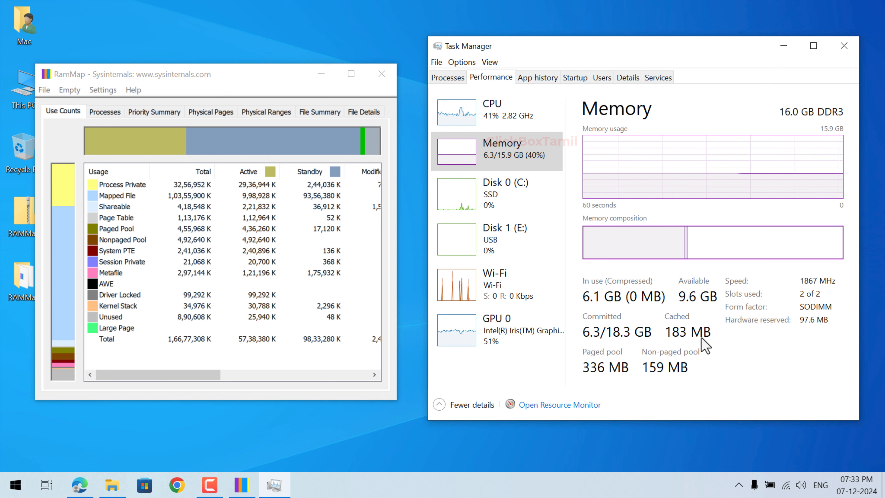
# Close RAMMap and Task Manager.
pyautogui.click(253, 85)
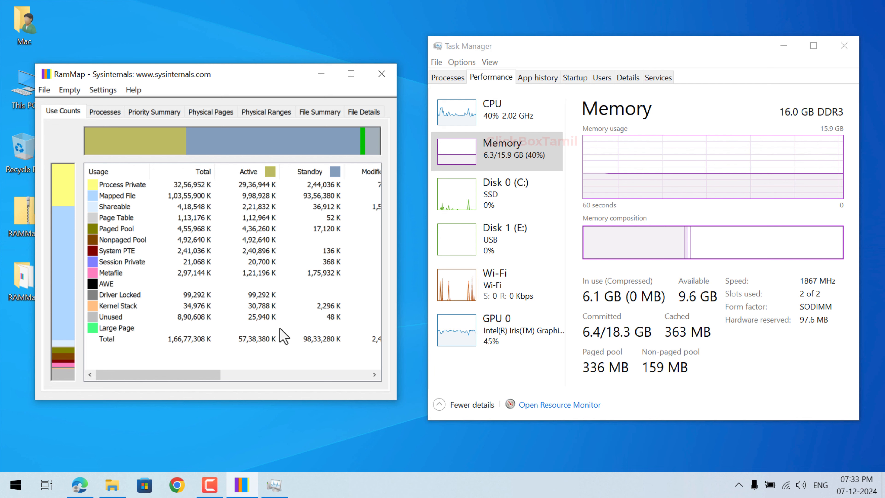
pyautogui.click(382, 73)
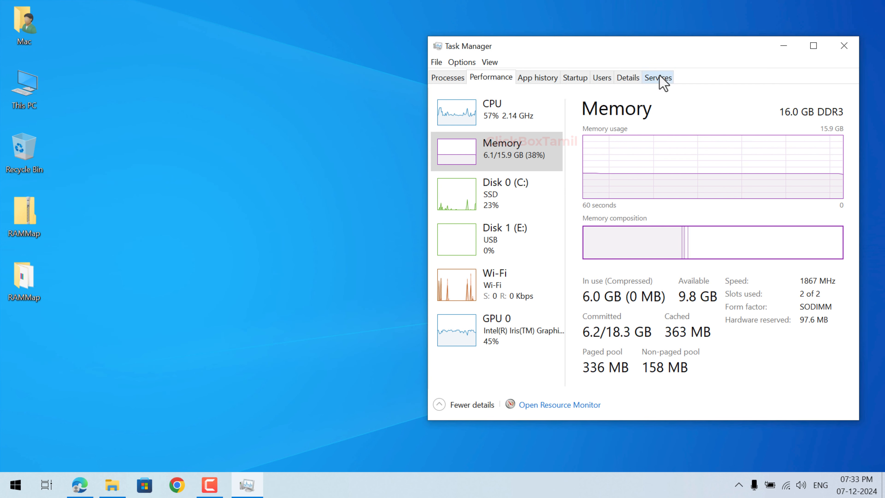
pyautogui.click(844, 46)
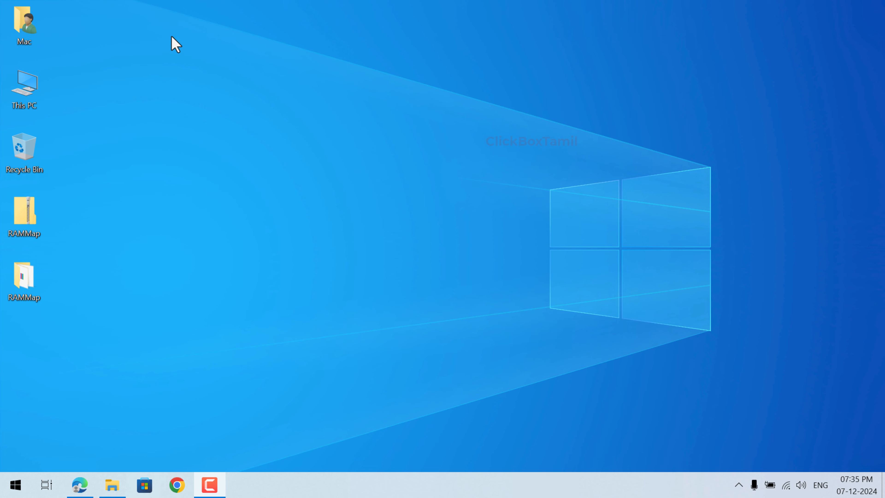
# Switch to Edge, download EmptyStandbyList.exe from the archived wj32 page, and minimize the browser.
pyautogui.click(82, 491)
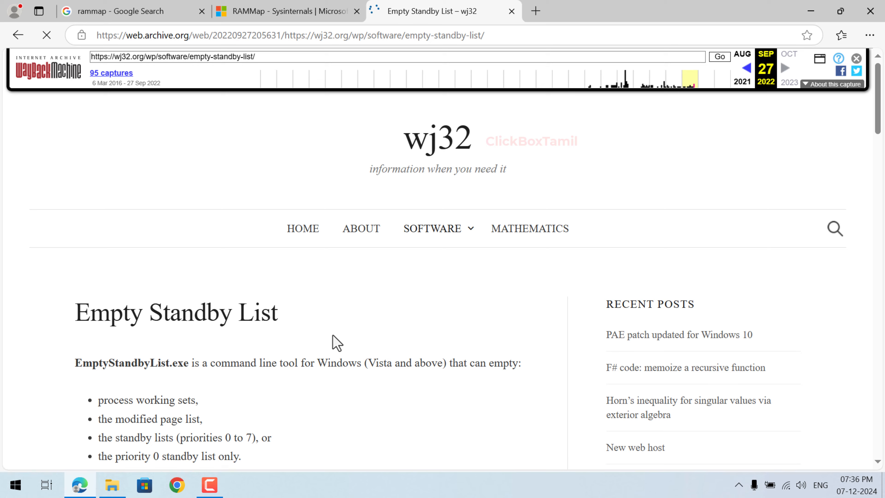
pyautogui.scroll(-5, 336, 342)
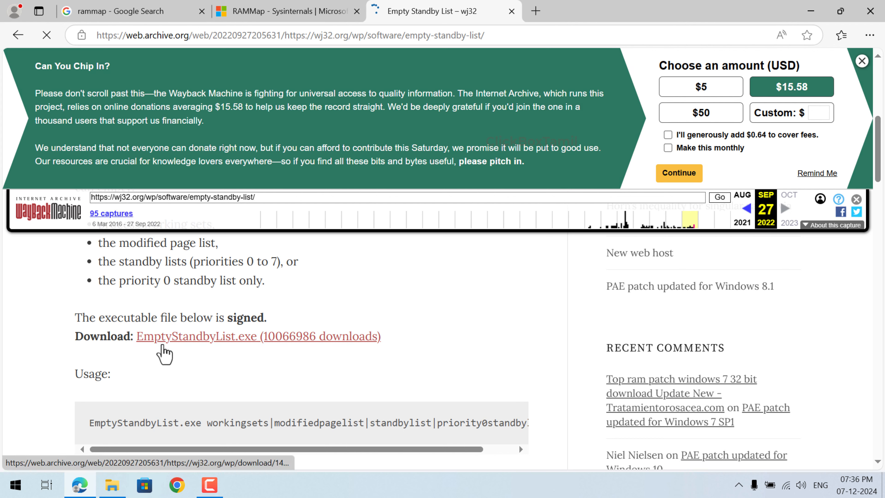
pyautogui.click(241, 340)
pyautogui.click(242, 344)
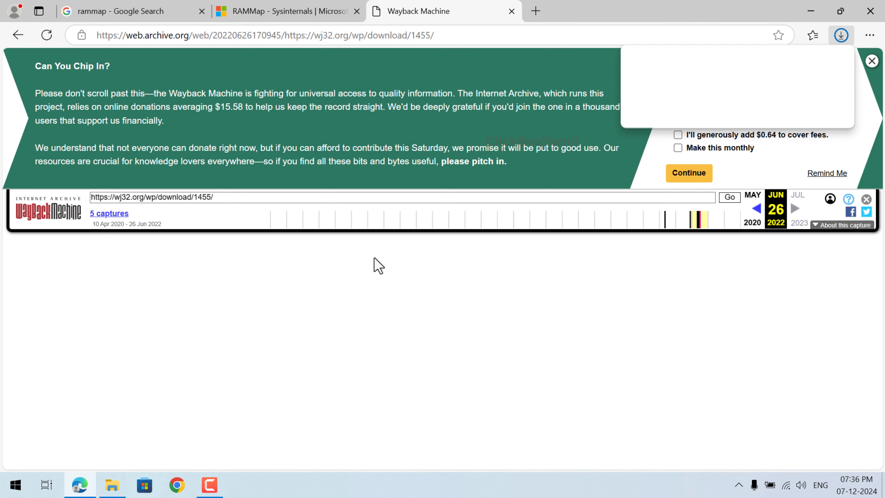
pyautogui.click(811, 13)
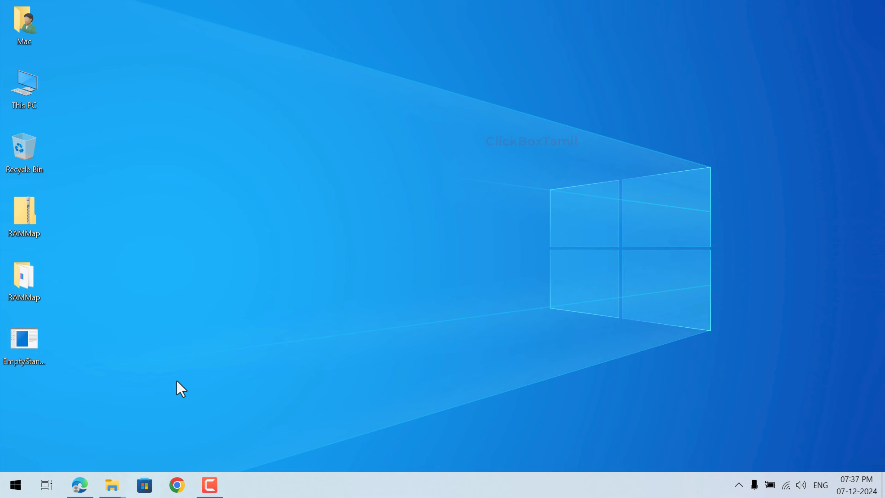
# Run Task Scheduler as administrator and start creating a new task.
pyautogui.click(1, 495)
pyautogui.write('task')
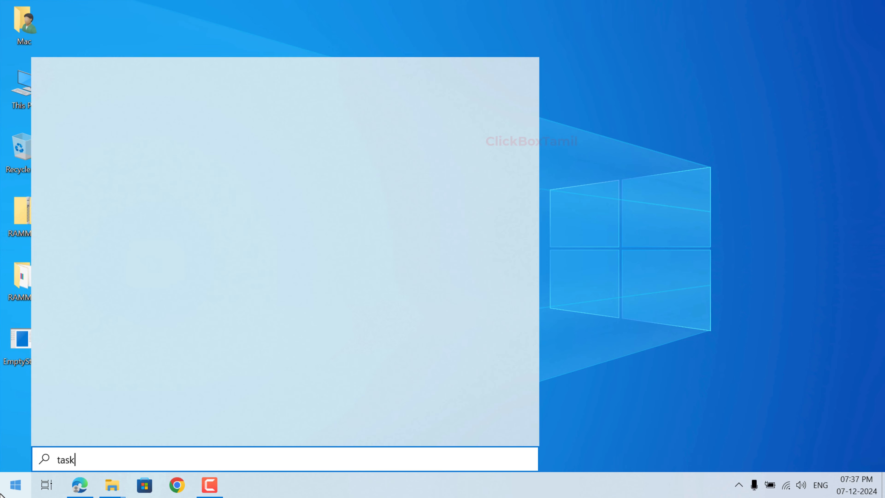
pyautogui.write(' s')
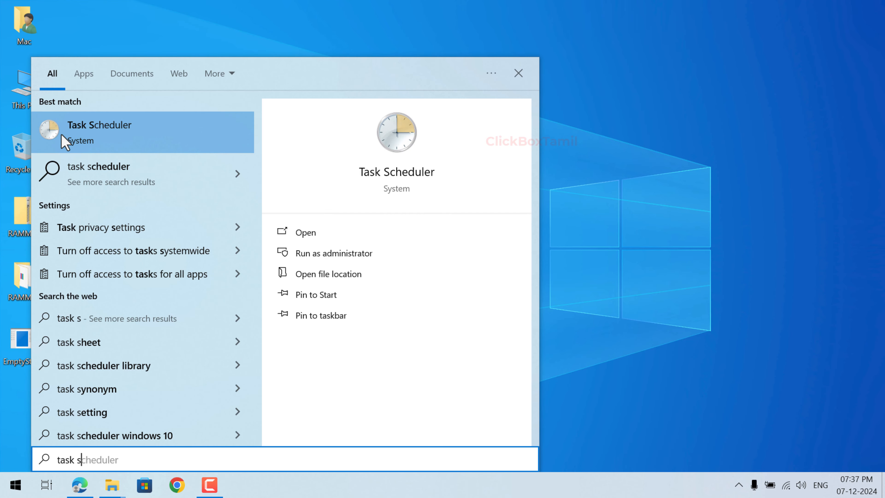
pyautogui.click(318, 253)
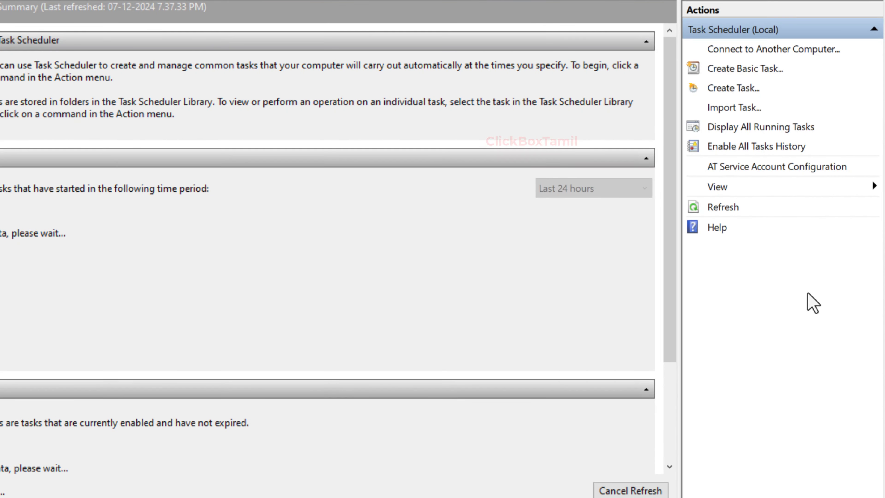
pyautogui.click(729, 89)
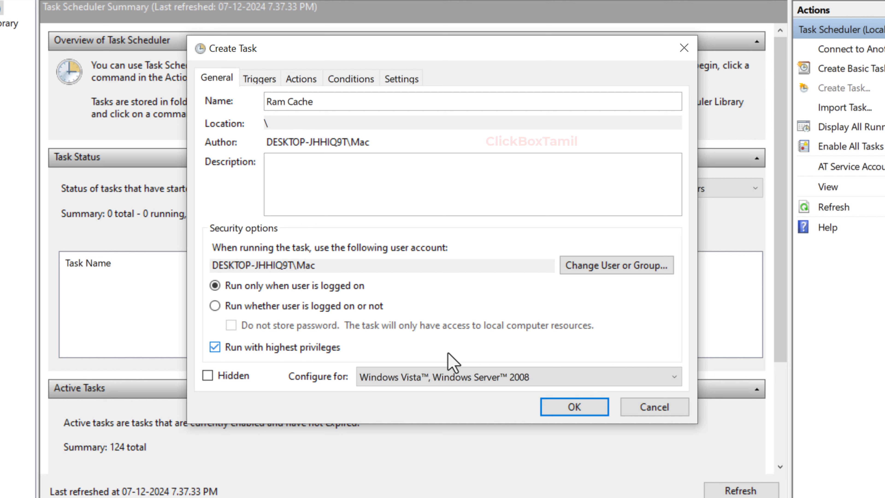
# Set the Ram Cache task to run under the SYSTEM account, found through an account search, and configure it for Windows 10.
pyautogui.click(610, 267)
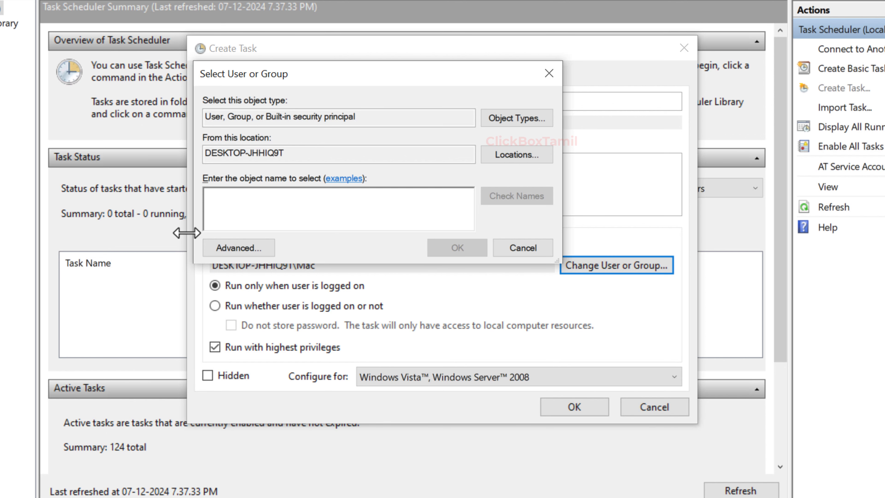
pyautogui.click(238, 247)
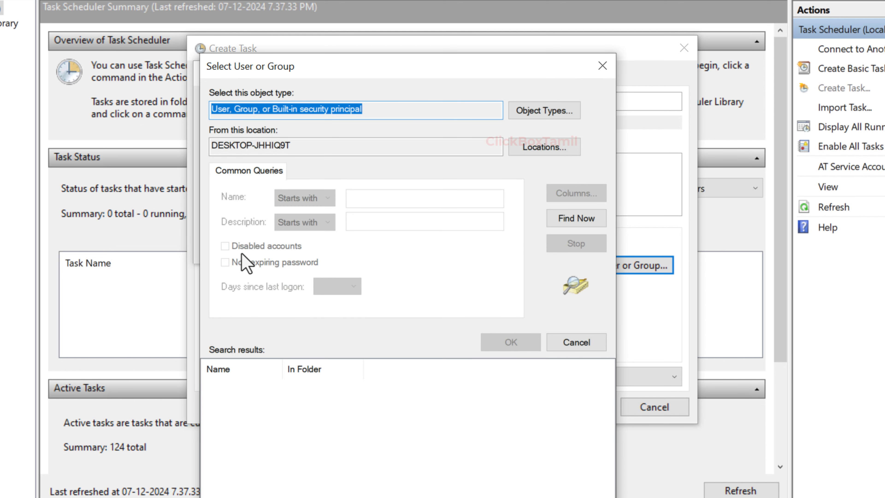
pyautogui.click(573, 225)
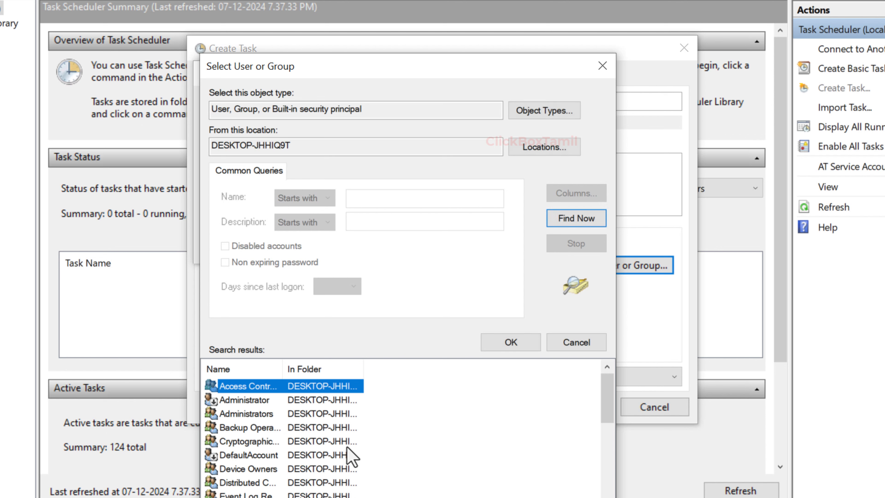
pyautogui.scroll(-4, 303, 450)
pyautogui.click(237, 468)
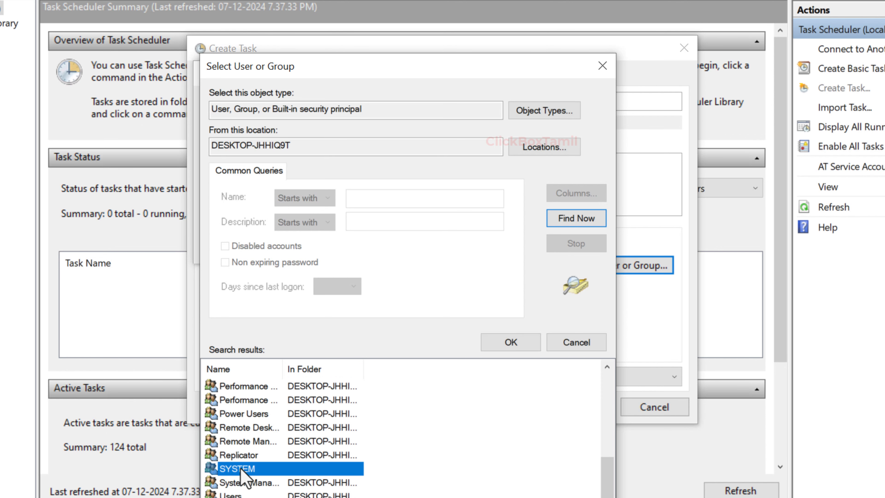
pyautogui.click(511, 342)
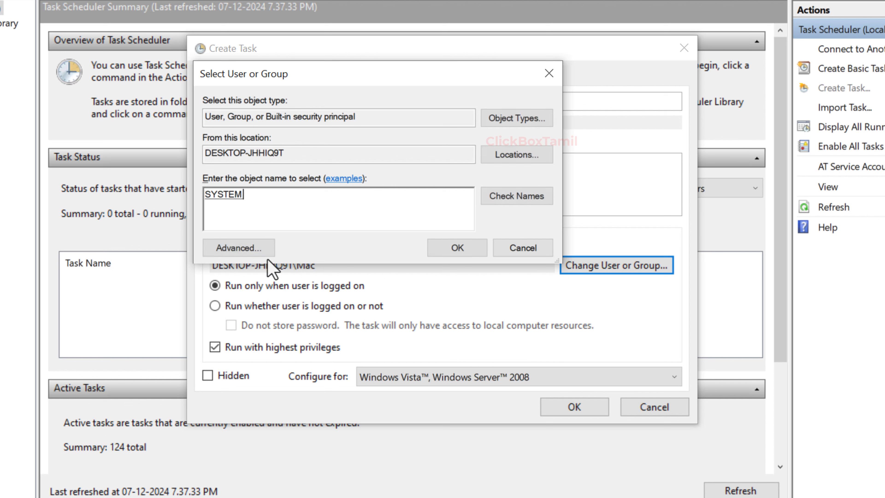
pyautogui.click(457, 248)
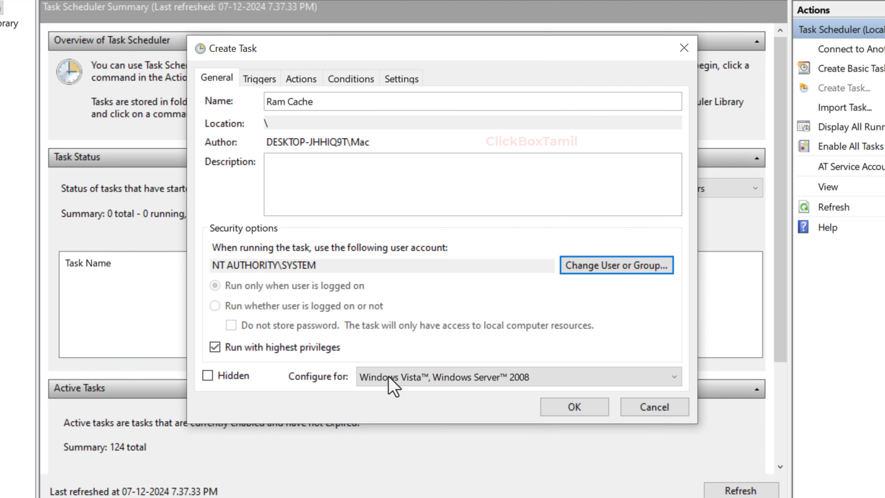
pyautogui.click(400, 377)
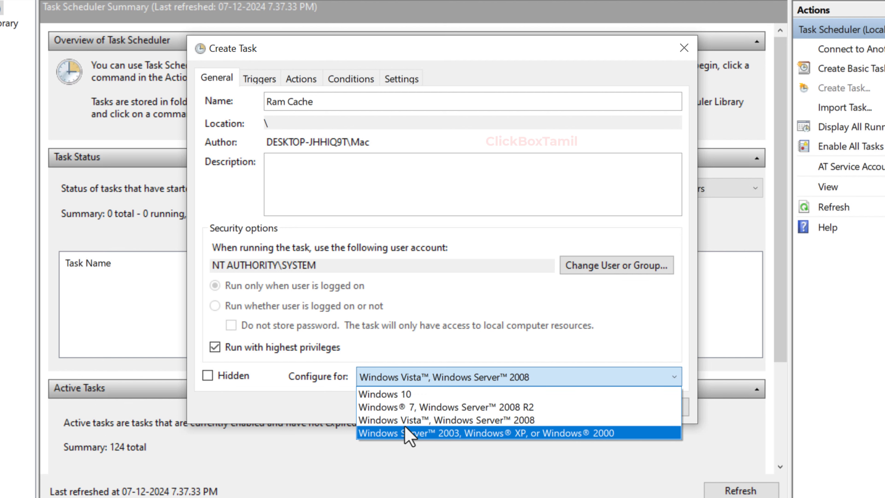
pyautogui.click(425, 396)
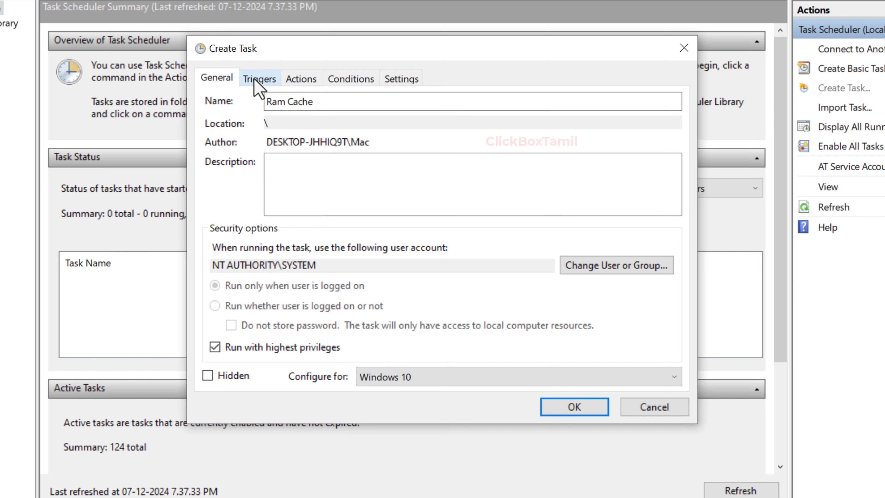
# Add an enabled one-time scheduled trigger that repeats the task every 1 hour for an indefinite duration.
pyautogui.click(265, 80)
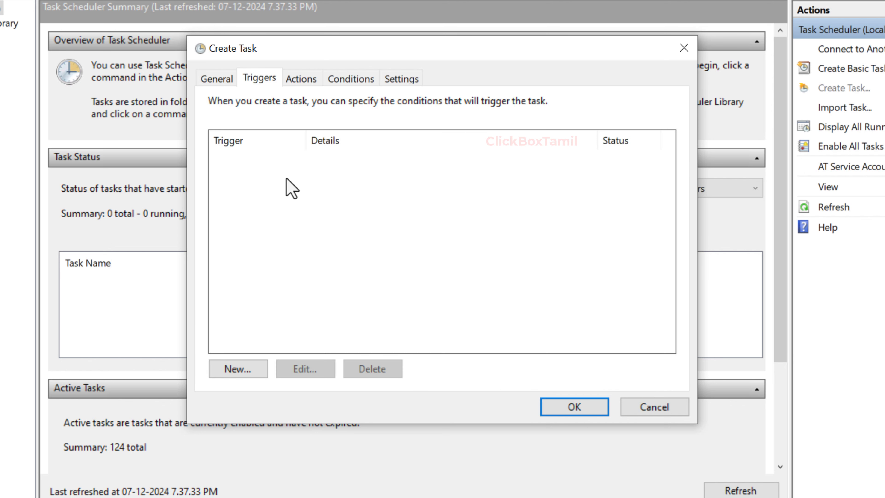
pyautogui.click(259, 369)
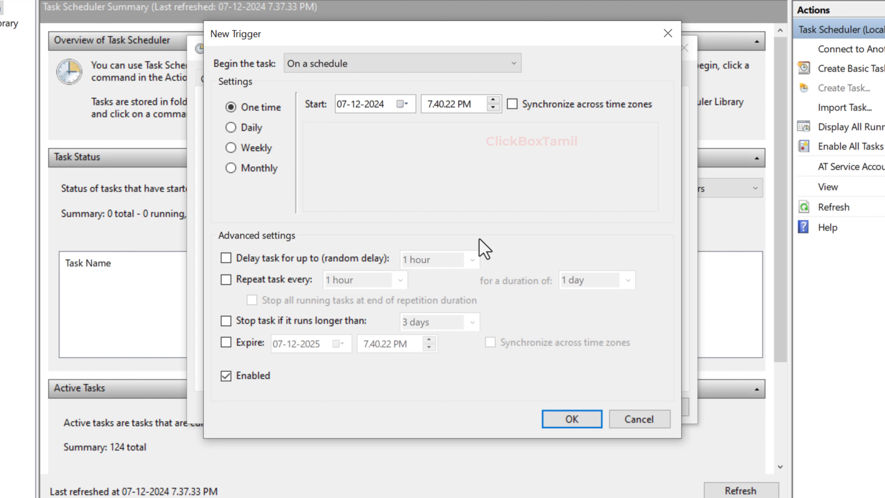
pyautogui.click(227, 281)
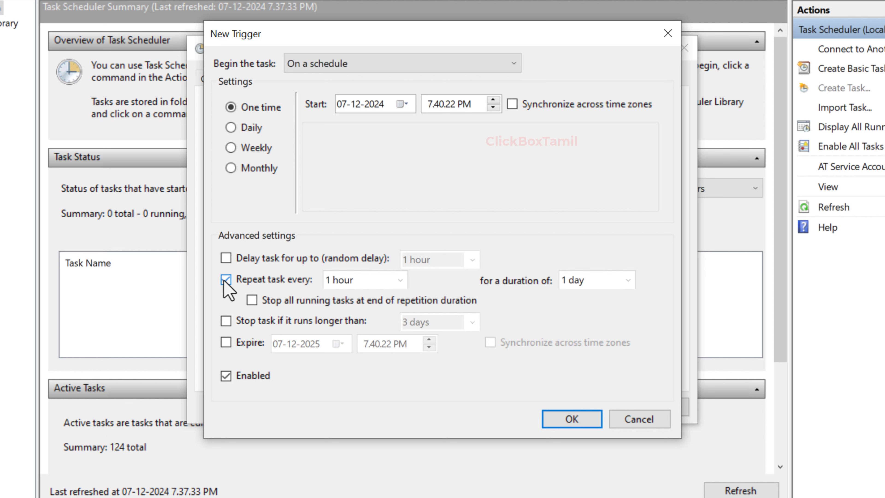
pyautogui.click(401, 280)
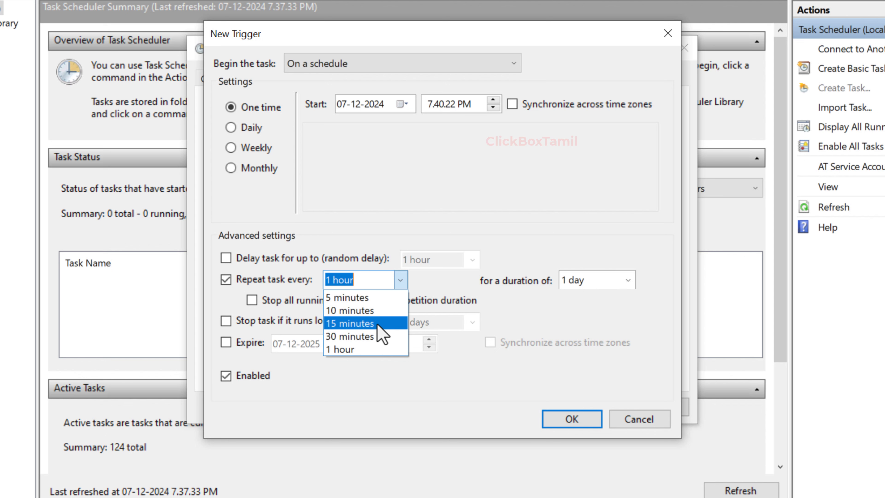
pyautogui.click(346, 350)
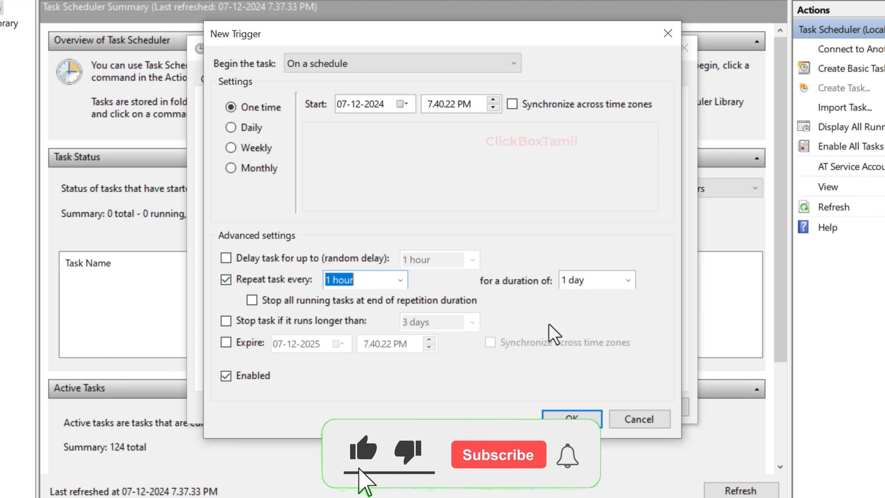
pyautogui.click(628, 280)
pyautogui.click(632, 281)
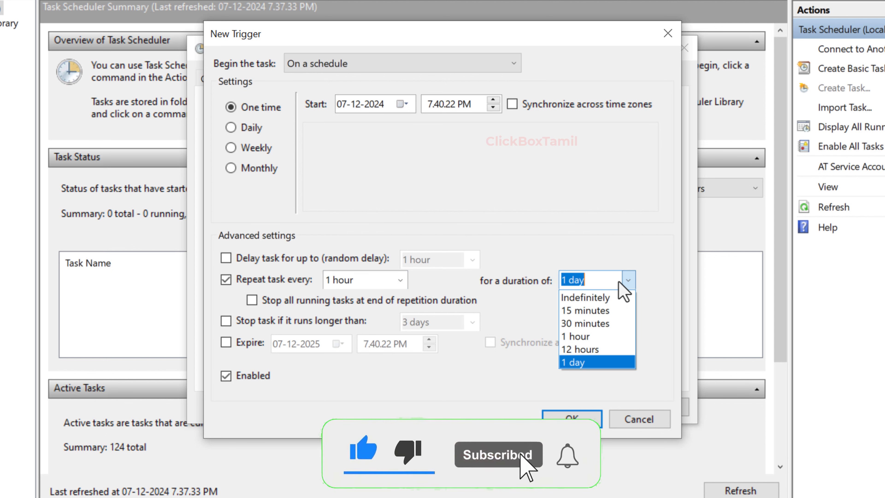
pyautogui.click(584, 298)
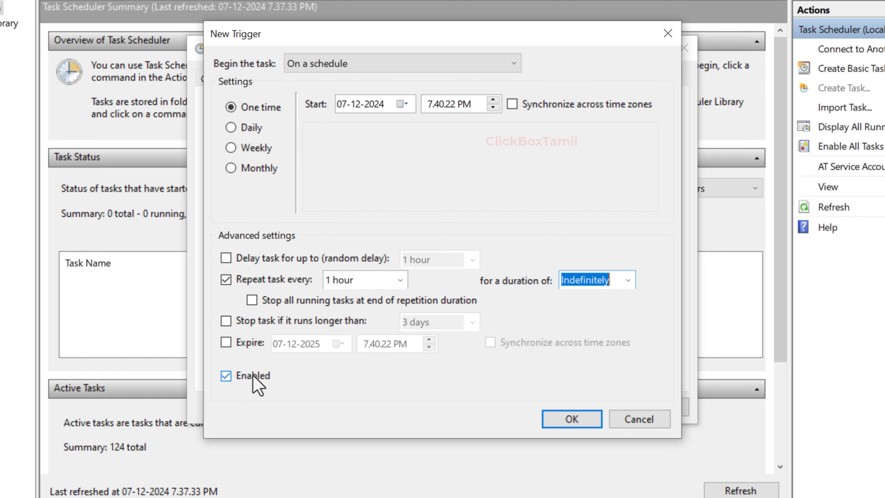
pyautogui.click(574, 422)
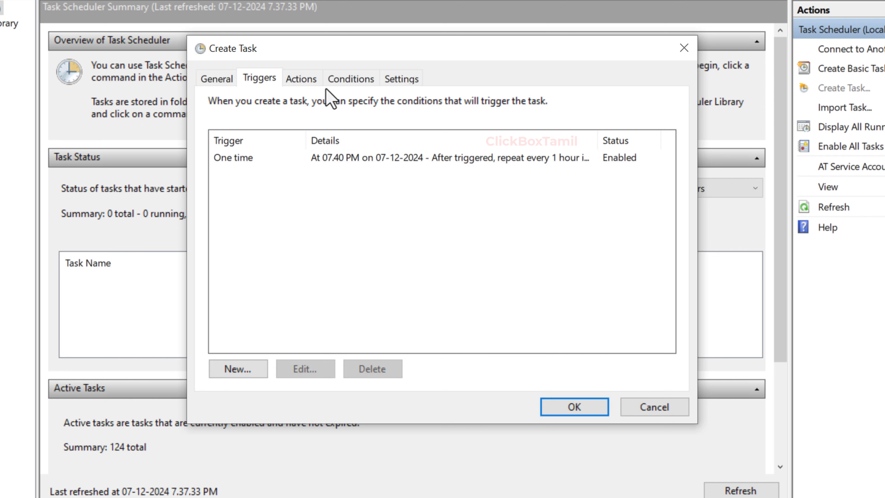
# Begin specifying the action that the Ram Cache task performs when it starts.
pyautogui.click(299, 79)
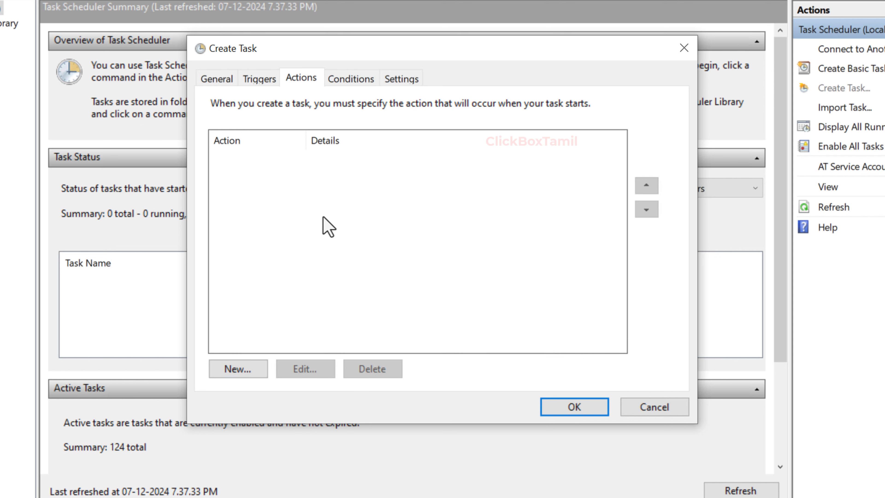